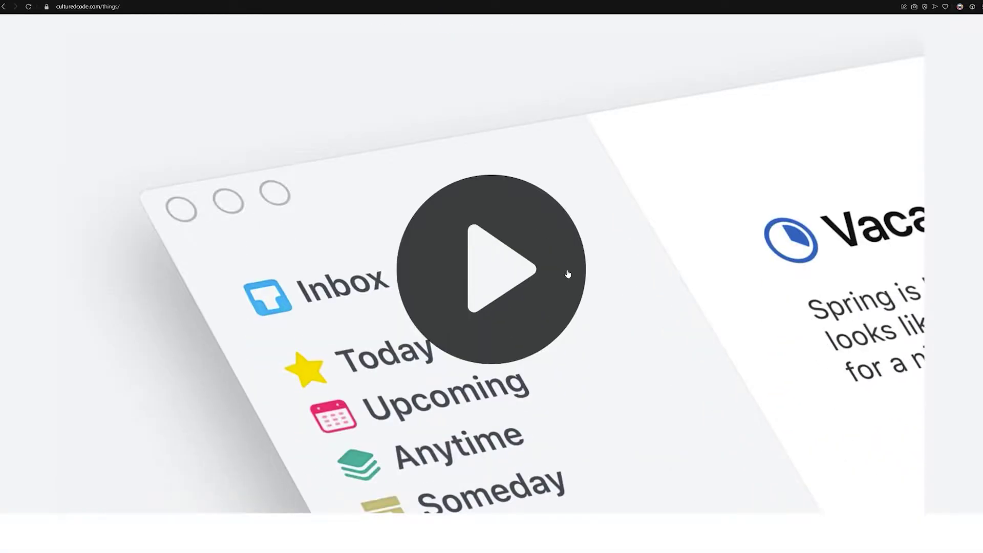
# Play the Things intro video and mute its sound
pyautogui.click(522, 209)
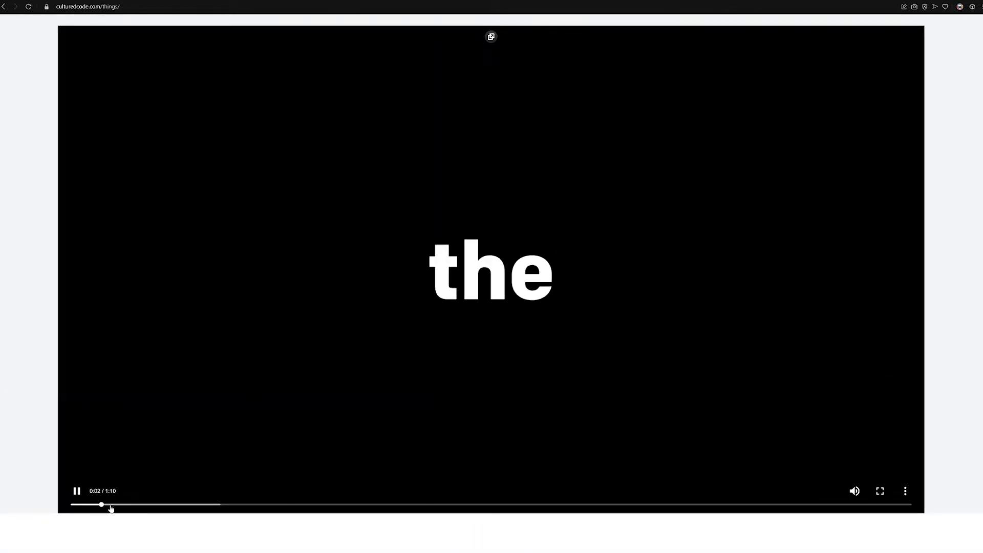
pyautogui.click(855, 491)
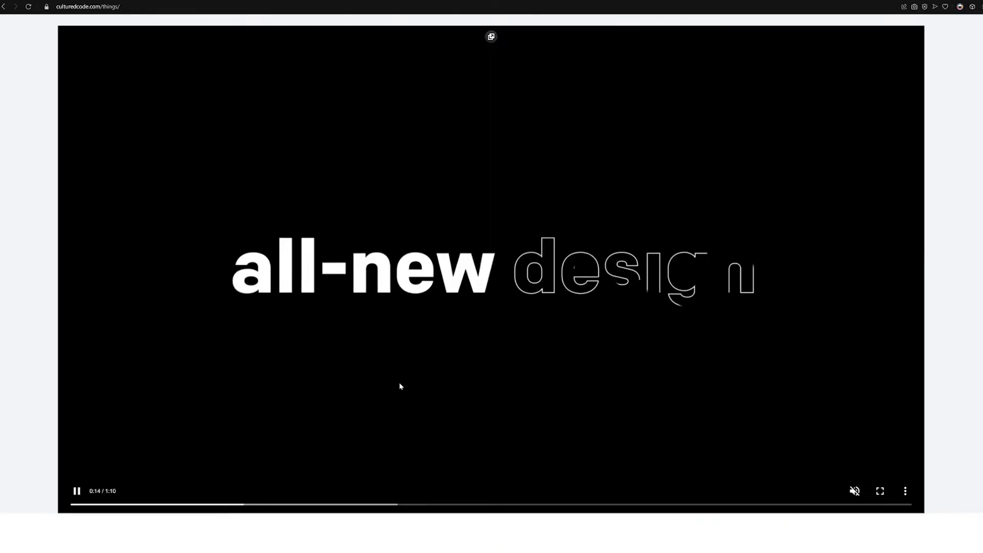
pyautogui.scroll(-3, 399, 386)
pyautogui.scroll(-3, 400, 386)
pyautogui.scroll(-3, 400, 386)
pyautogui.scroll(-2, 350, 354)
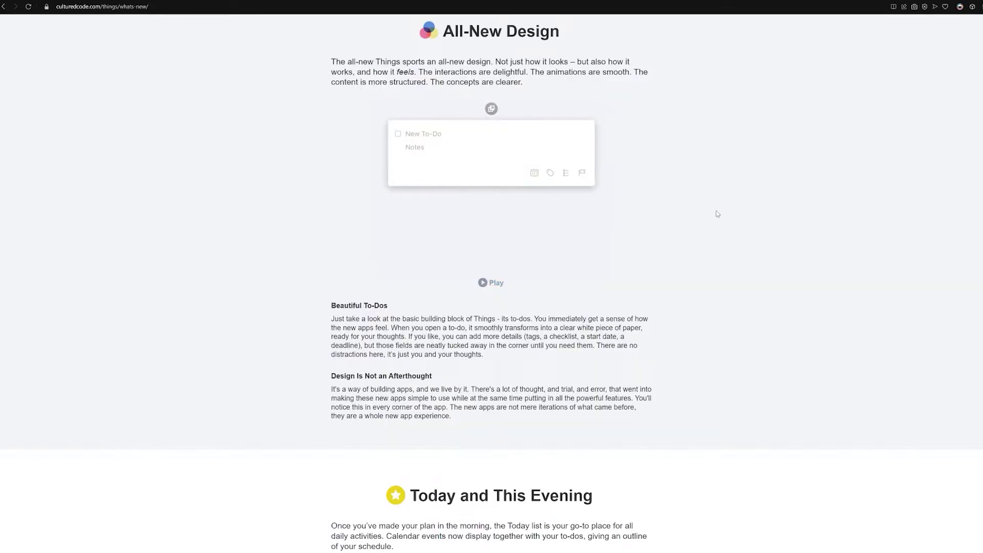
pyautogui.scroll(1, 717, 213)
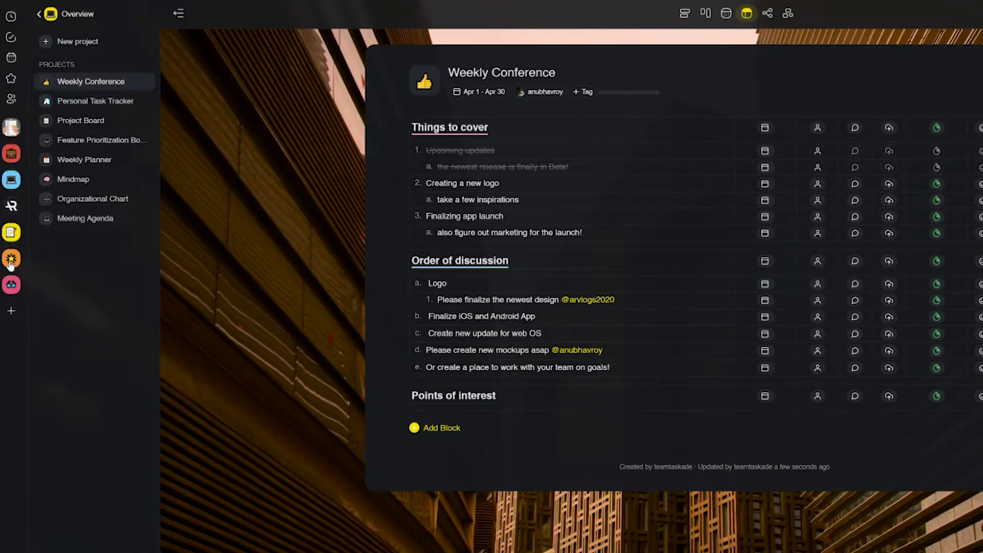
# Switch from the Weekly Planner project to the Organizational Chart project
pyautogui.click(93, 159)
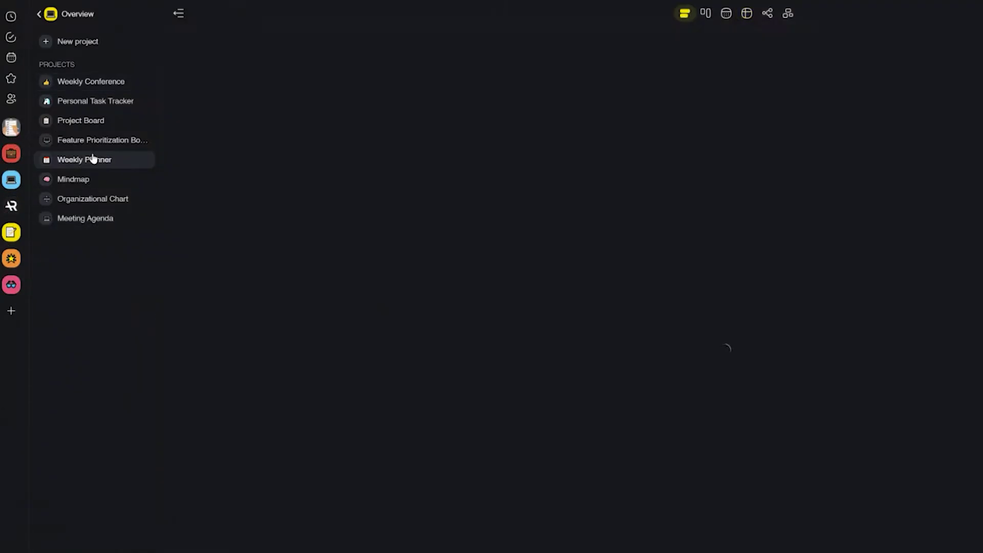
pyautogui.click(67, 170)
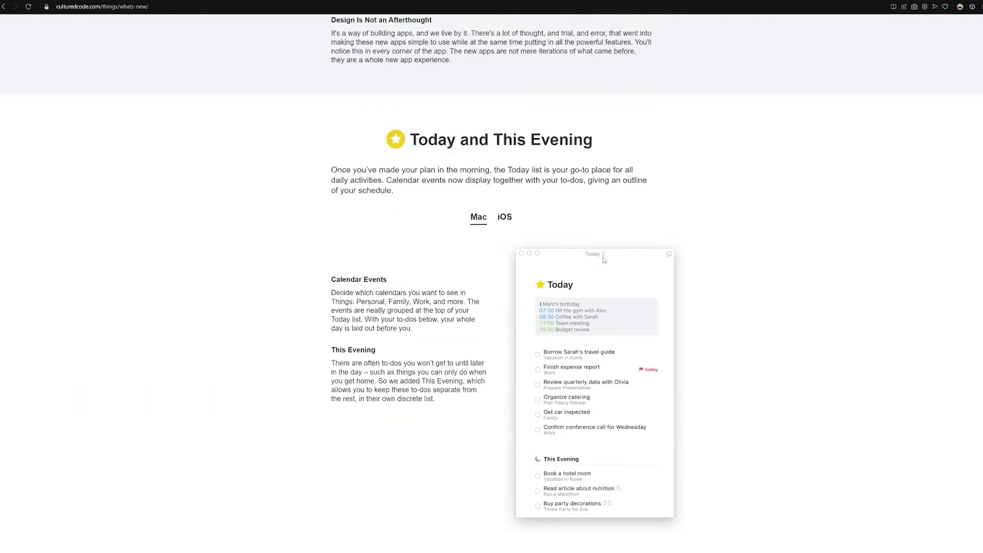
pyautogui.scroll(-3, 529, 238)
pyautogui.scroll(-3, 536, 298)
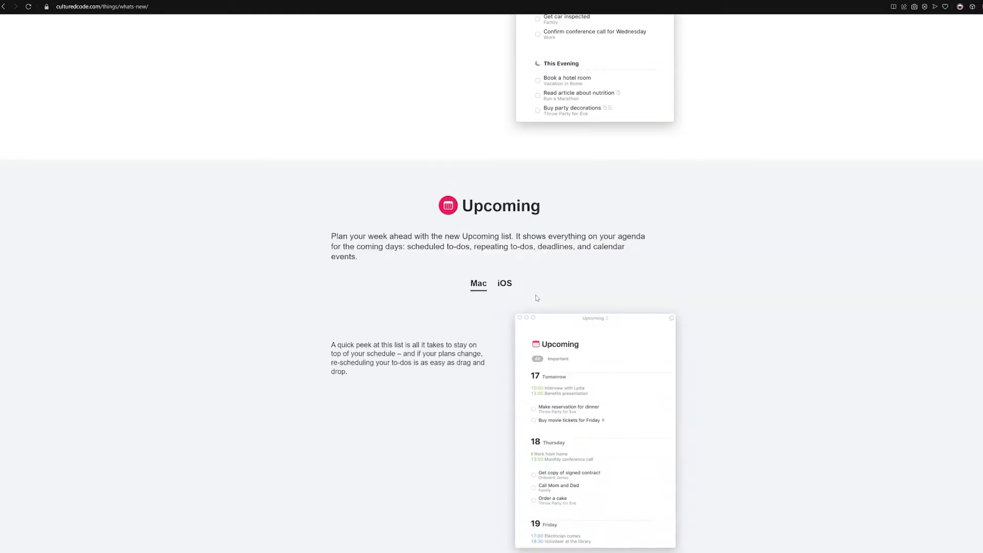
pyautogui.scroll(5, 537, 298)
pyautogui.scroll(-1, 536, 298)
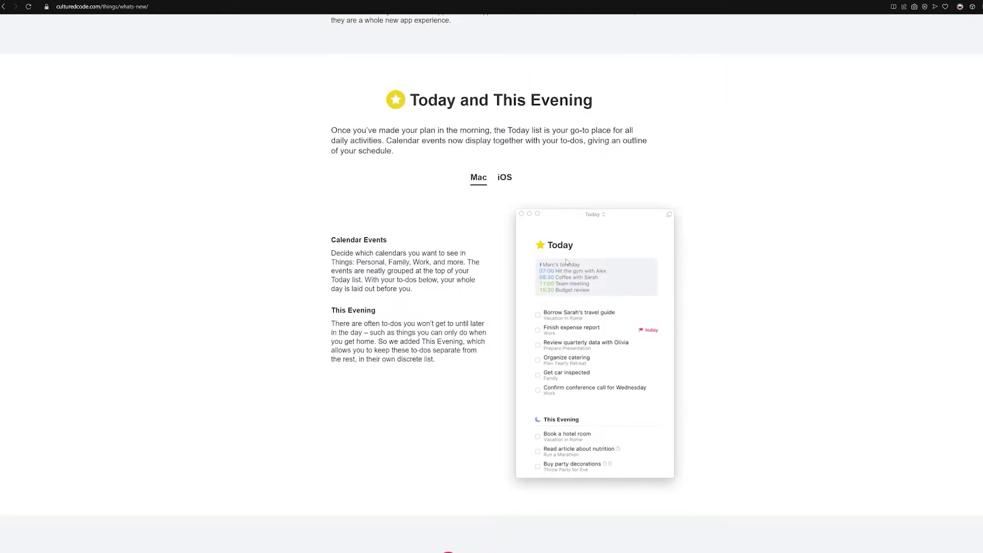
# Show the iOS (iPhone) screenshot in the Today and This Evening section
pyautogui.click(507, 179)
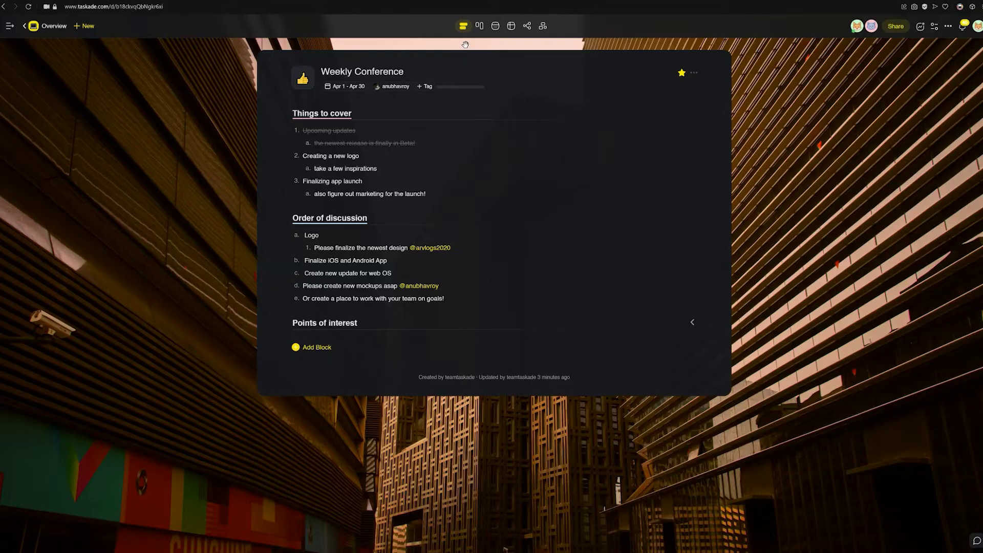
# View Weekly Conference in Calendar view, then return to the Action (document) view
pyautogui.click(495, 27)
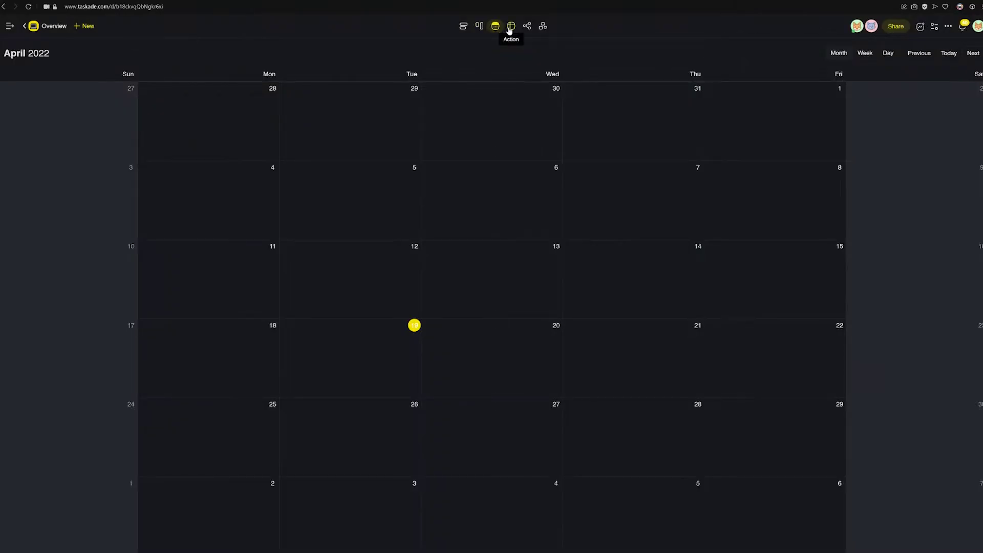
pyautogui.click(510, 26)
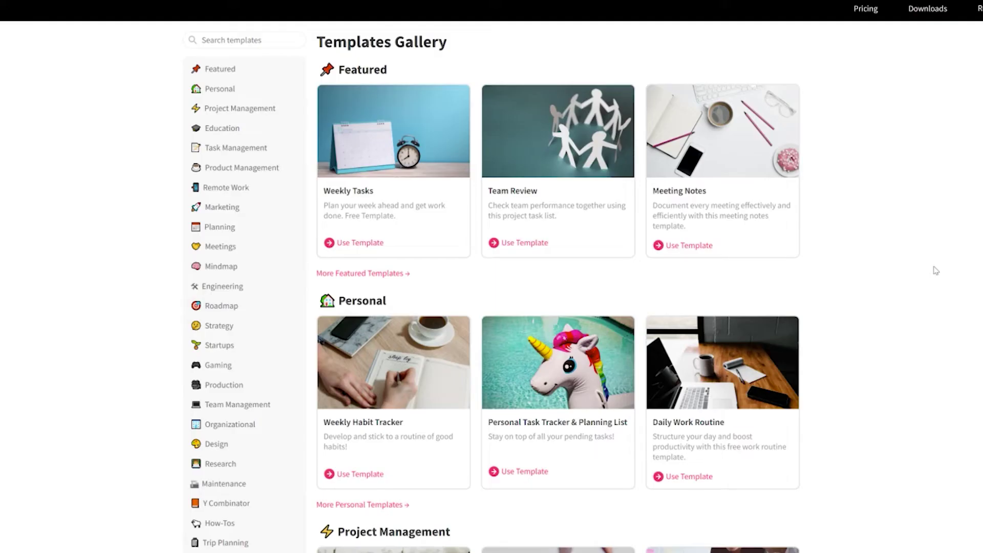
pyautogui.scroll(-2, 936, 271)
pyautogui.scroll(-2, 935, 270)
pyautogui.scroll(-2, 935, 270)
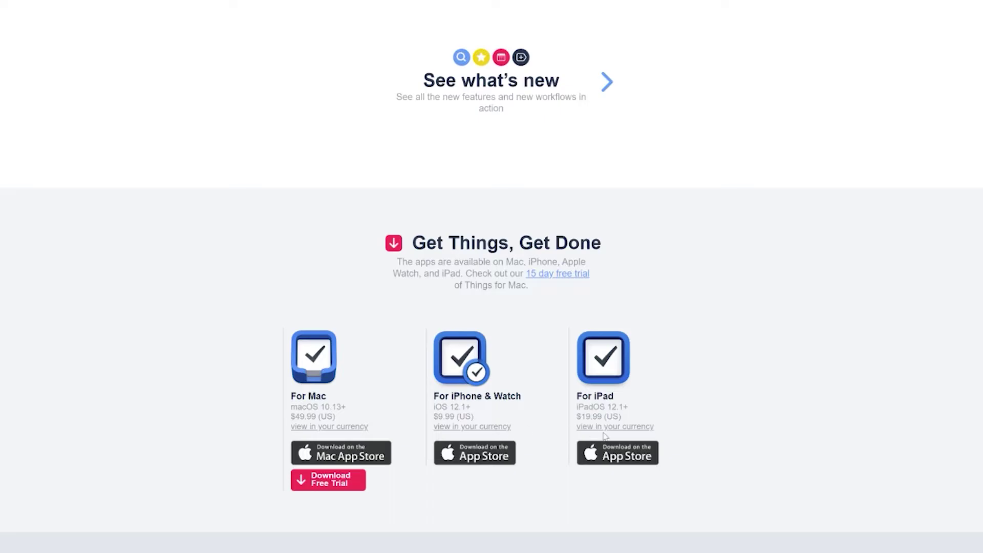
pyautogui.scroll(-4, 477, 360)
pyautogui.scroll(-4, 478, 361)
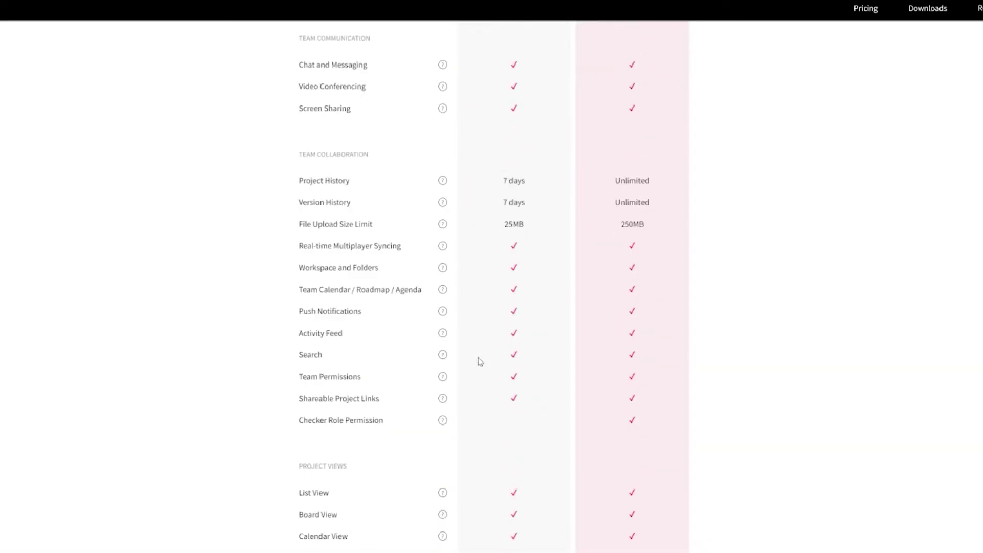
pyautogui.scroll(-4, 478, 362)
pyautogui.scroll(-5, 477, 362)
pyautogui.scroll(-4, 477, 361)
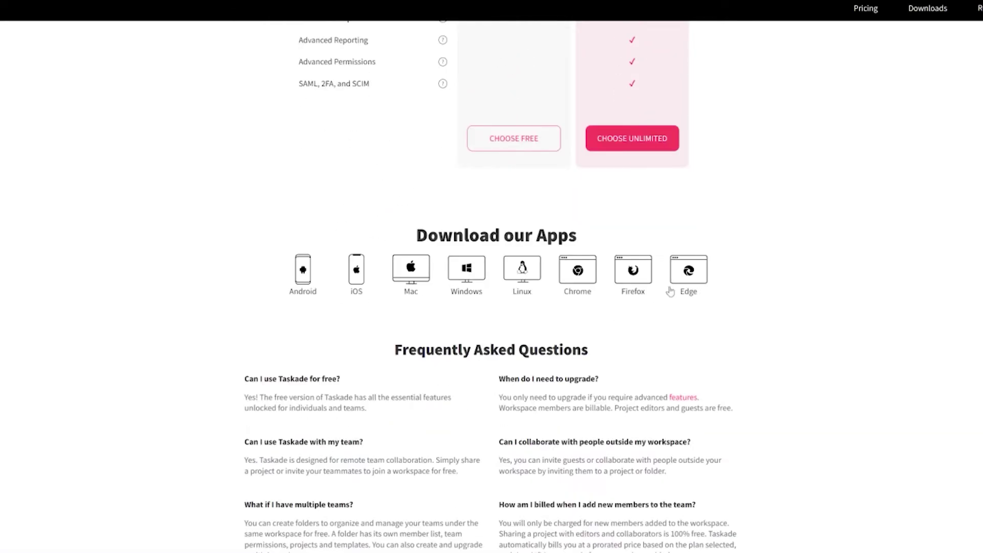